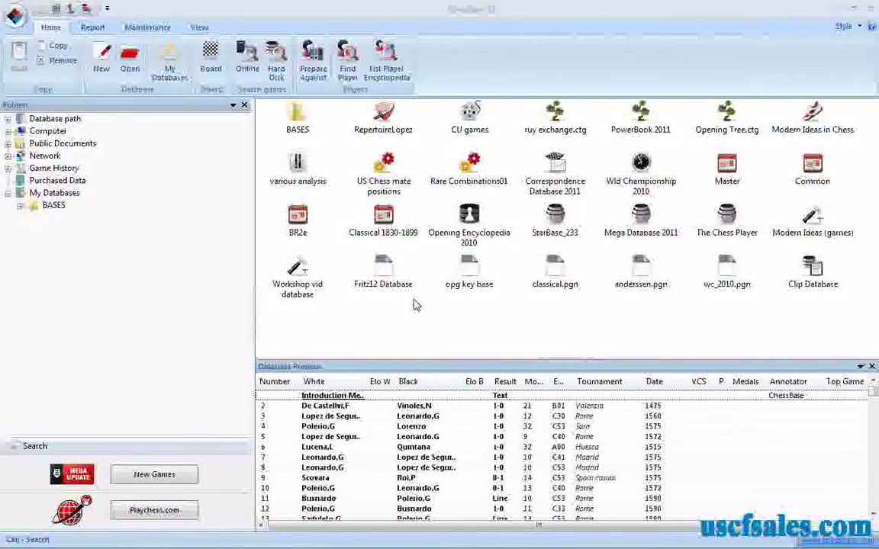
- Search Mega Database 2011 for games that carry the Novelty medal
{"action": "left_click", "coordinate": [641, 220]}
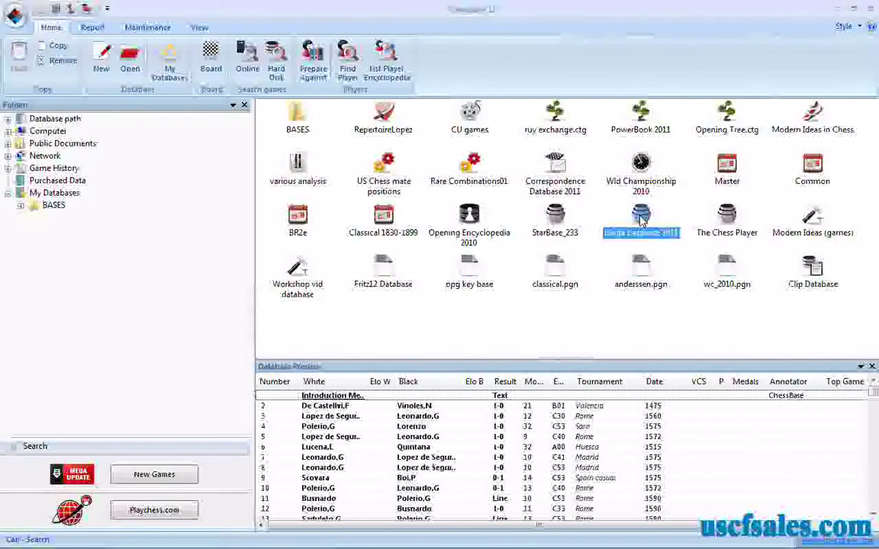
{"action": "right_click", "coordinate": [641, 221]}
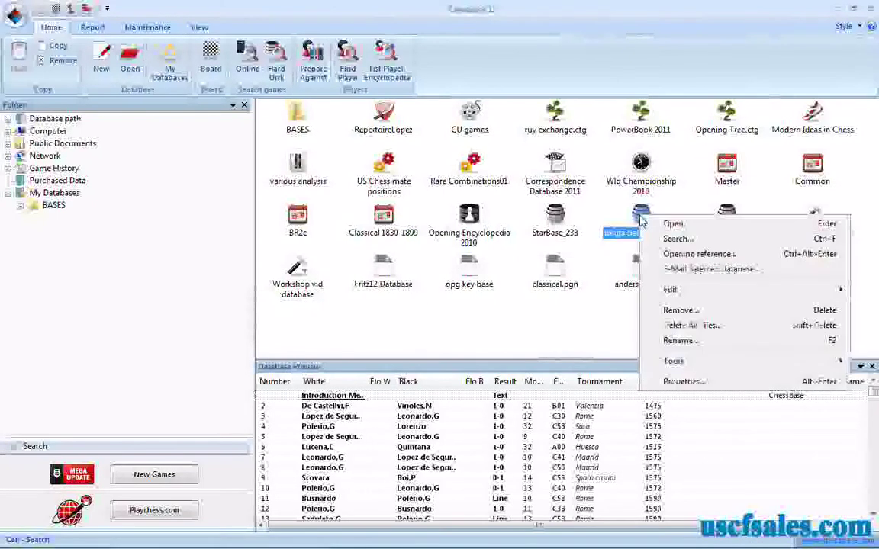
{"action": "left_click", "coordinate": [673, 238]}
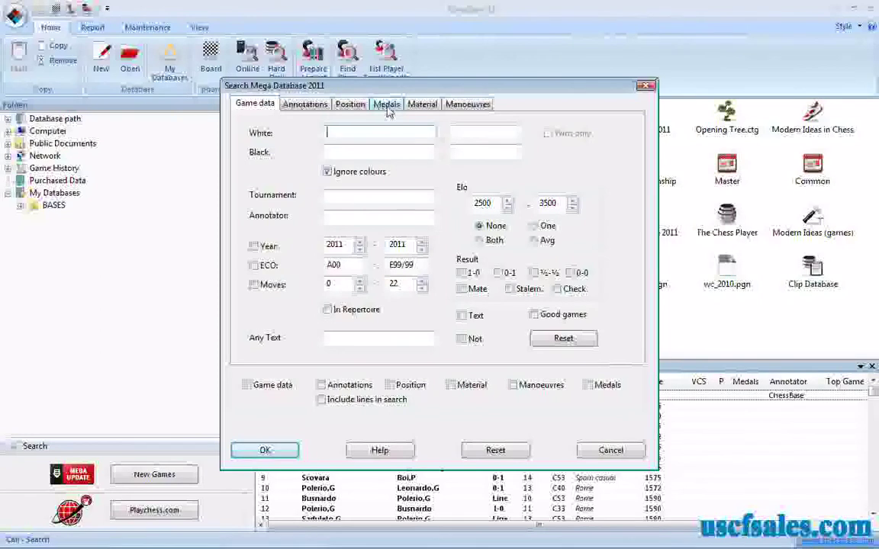
{"action": "left_click", "coordinate": [386, 105]}
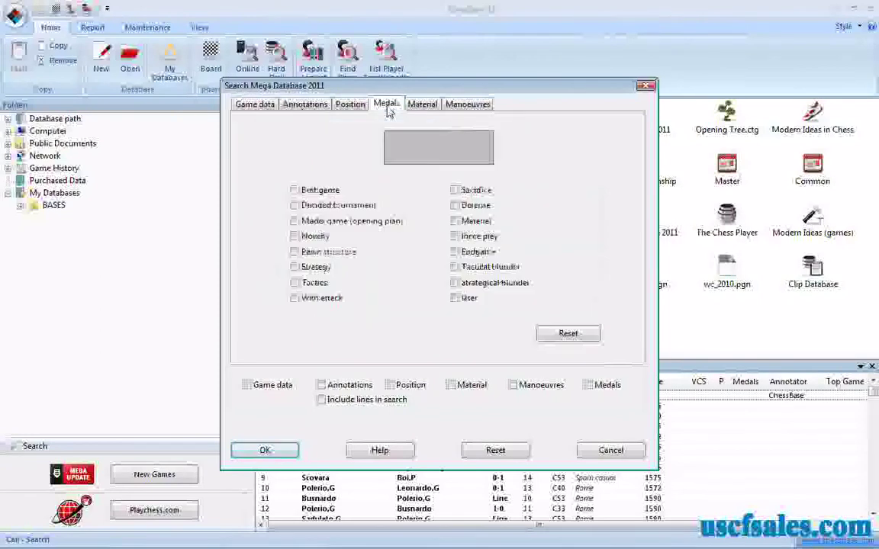
{"action": "left_click", "coordinate": [296, 238]}
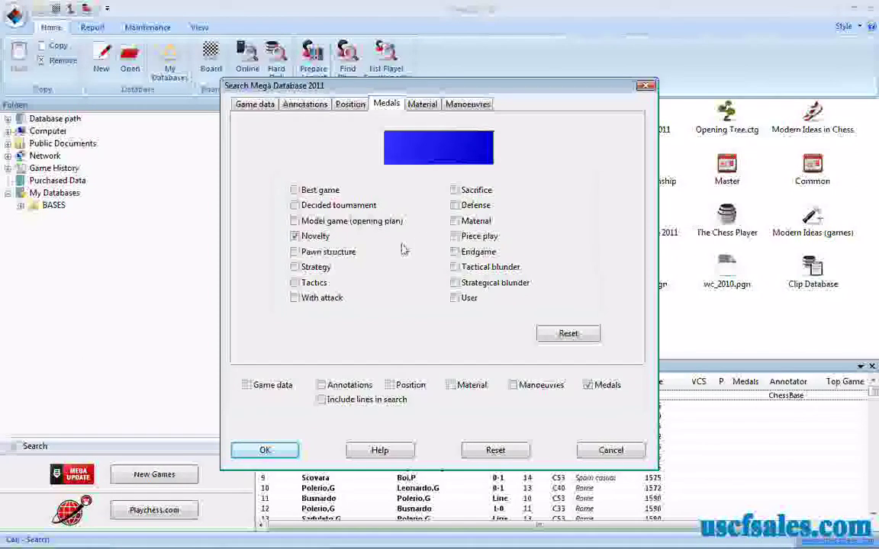
{"action": "left_click", "coordinate": [265, 451]}
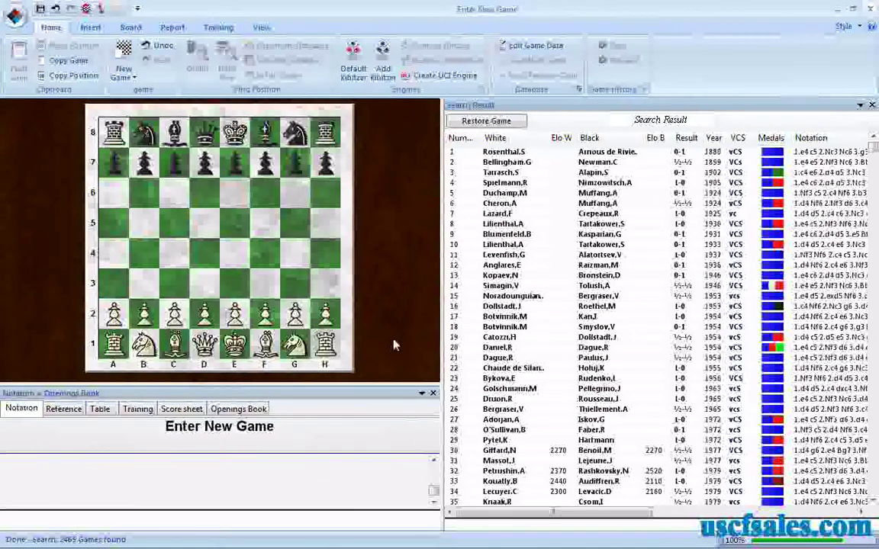
- Preview game 1 in the search results, and open game 3, Tarrasch–Alapin, to view its annotated notation before closing it
{"action": "double_click", "coordinate": [514, 153]}
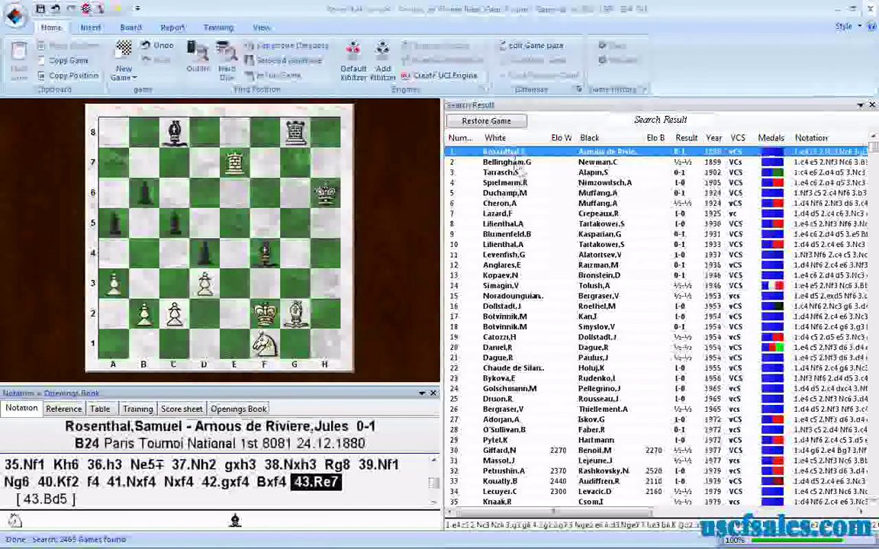
{"action": "double_click", "coordinate": [468, 172]}
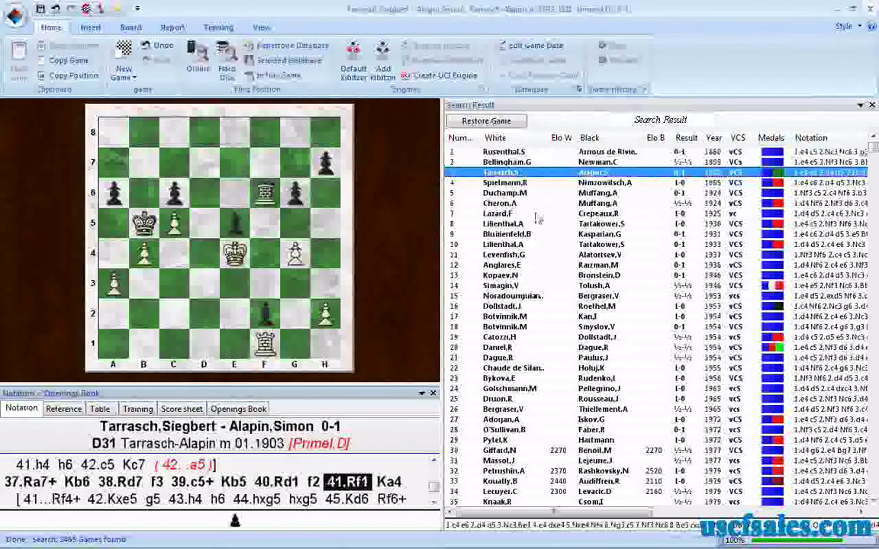
{"action": "double_click", "coordinate": [525, 174]}
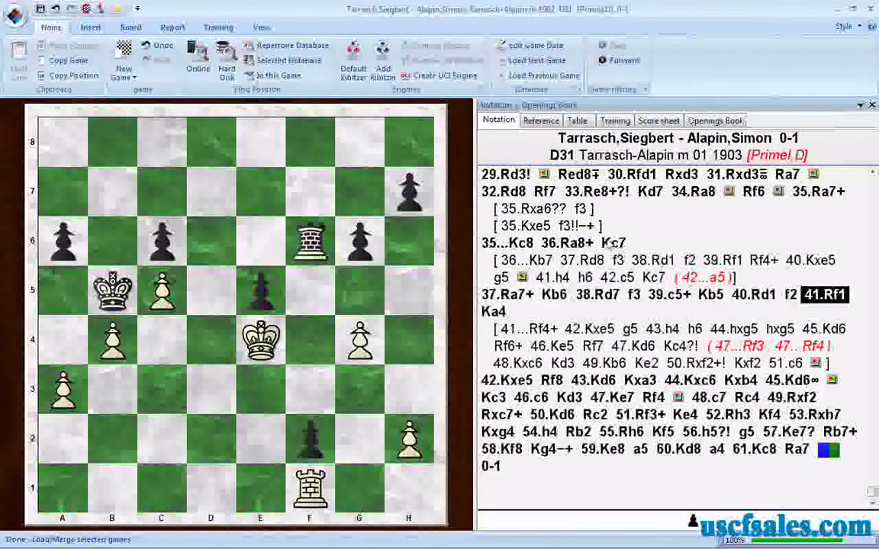
{"action": "left_click", "coordinate": [871, 14]}
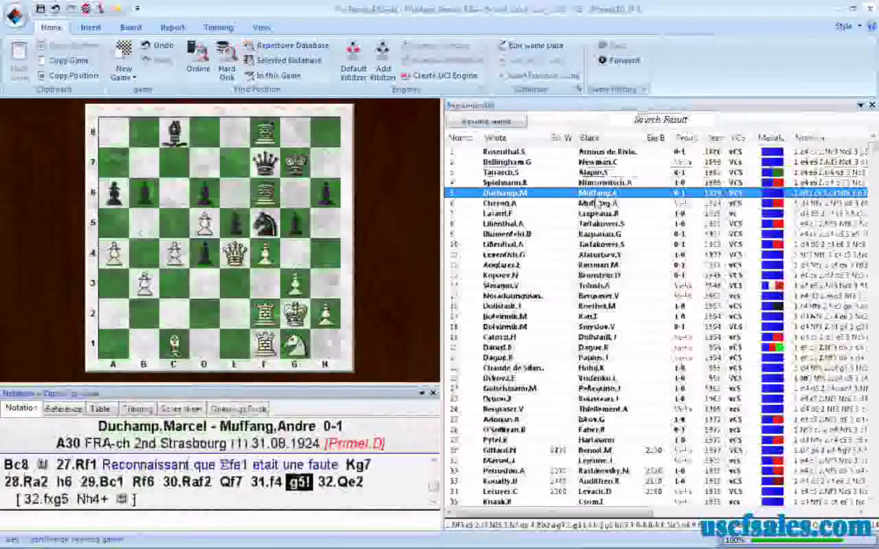
- Open game 5, Duchamp–Muffang, show the position after 34...Qg6+, and close the game and the search results
{"action": "double_click", "coordinate": [594, 195]}
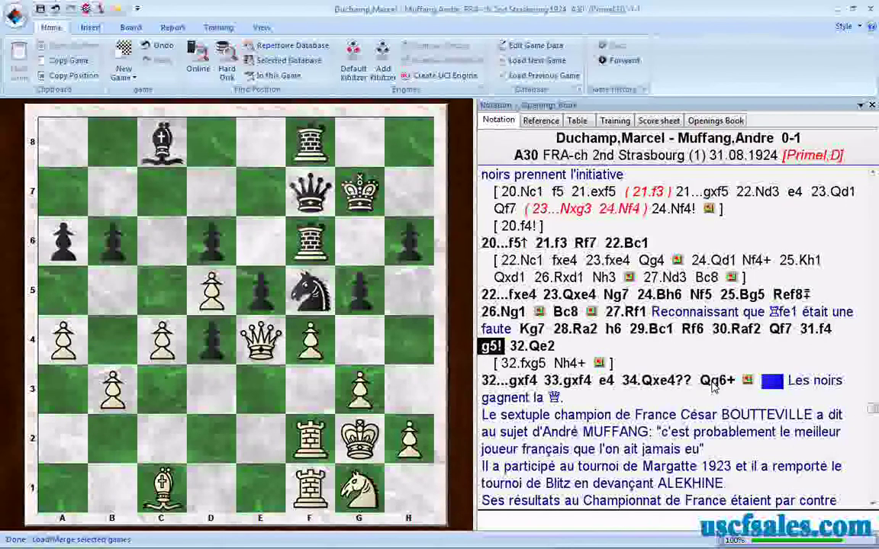
{"action": "left_click", "coordinate": [714, 381]}
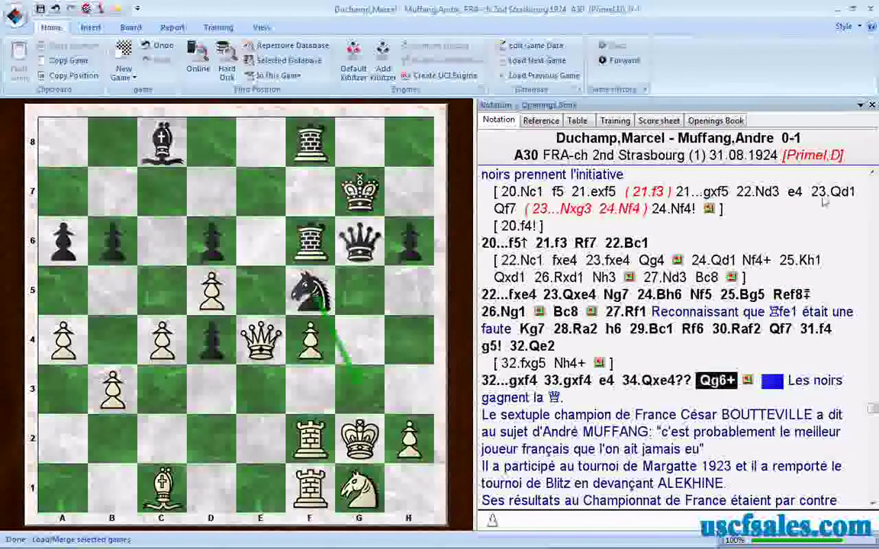
{"action": "left_click", "coordinate": [870, 9]}
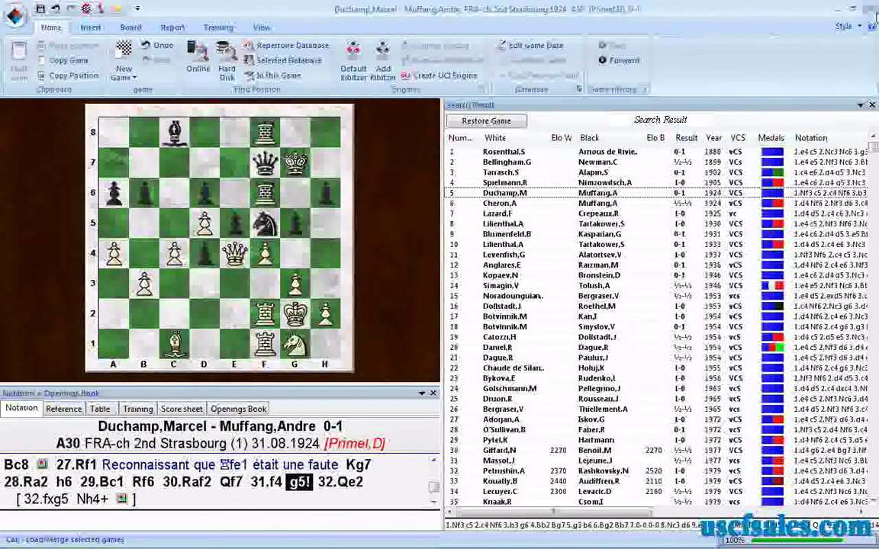
{"action": "key", "text": "Escape"}
- Search Mega Database 2011 for games that carry both the Best game and Novelty medals
{"action": "right_click", "coordinate": [661, 211]}
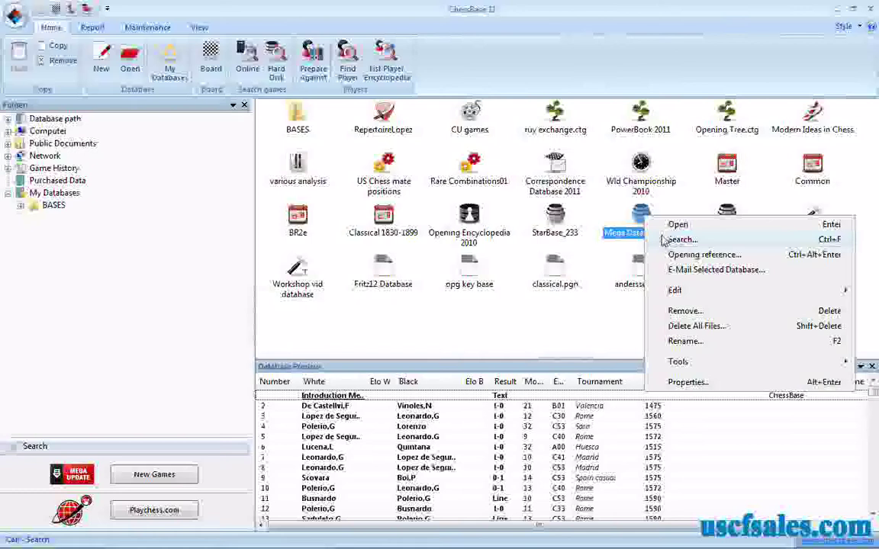
{"action": "left_click", "coordinate": [690, 237]}
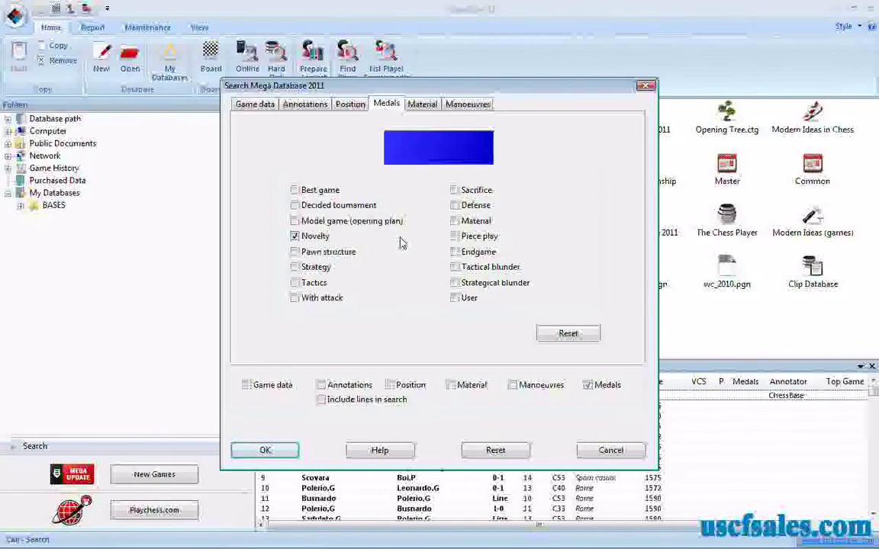
{"action": "left_click", "coordinate": [294, 190]}
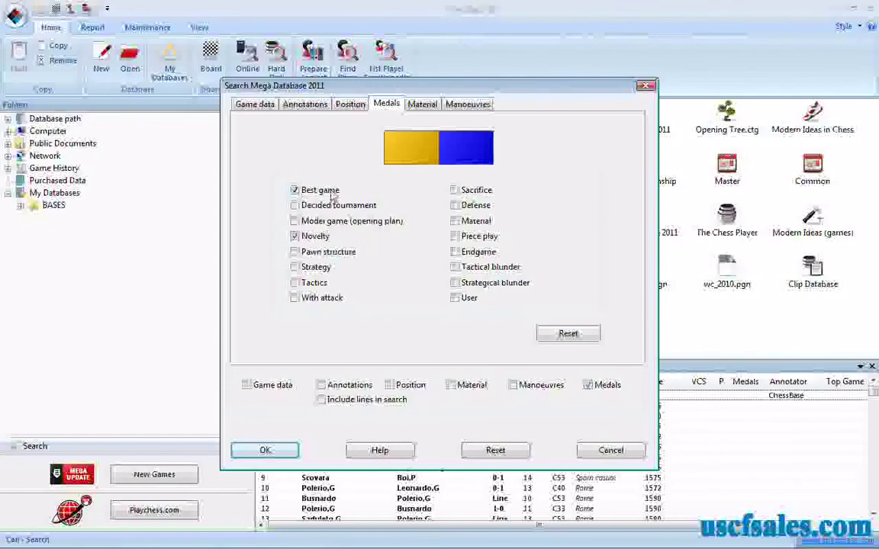
{"action": "left_click", "coordinate": [265, 450]}
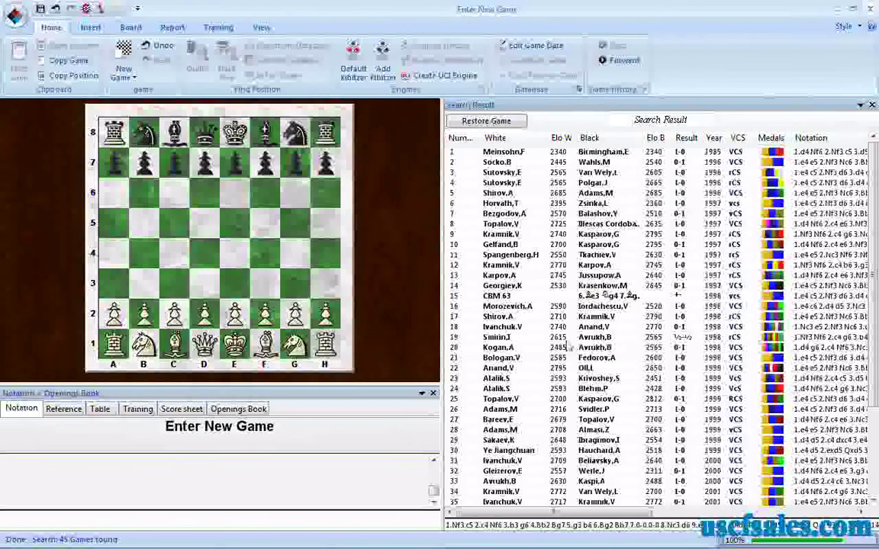
- View game 19, Smirin–Avrukh, and game 21, Bologan–Fedorov, from the results, closing each one and the results list
{"action": "left_click", "coordinate": [550, 340]}
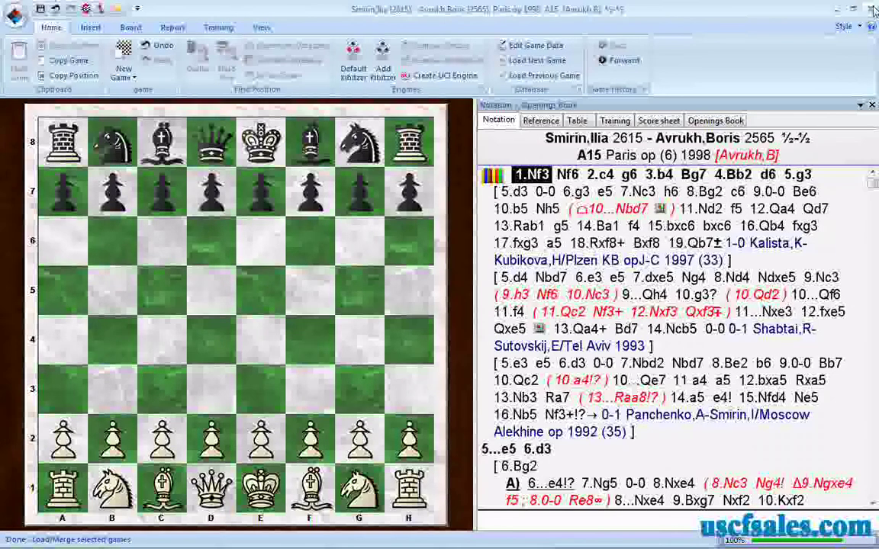
{"action": "left_click", "coordinate": [873, 9]}
{"action": "left_click", "coordinate": [708, 358]}
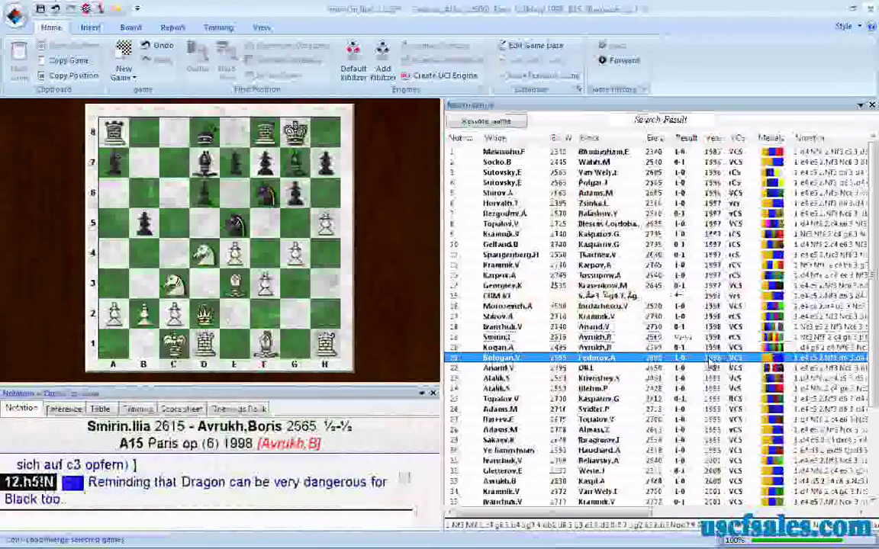
{"action": "double_click", "coordinate": [707, 360]}
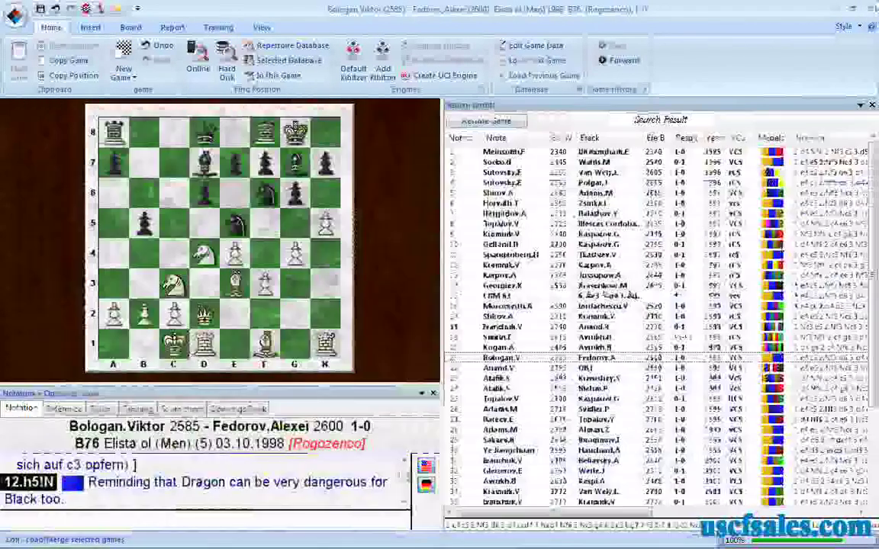
{"action": "left_click", "coordinate": [873, 9]}
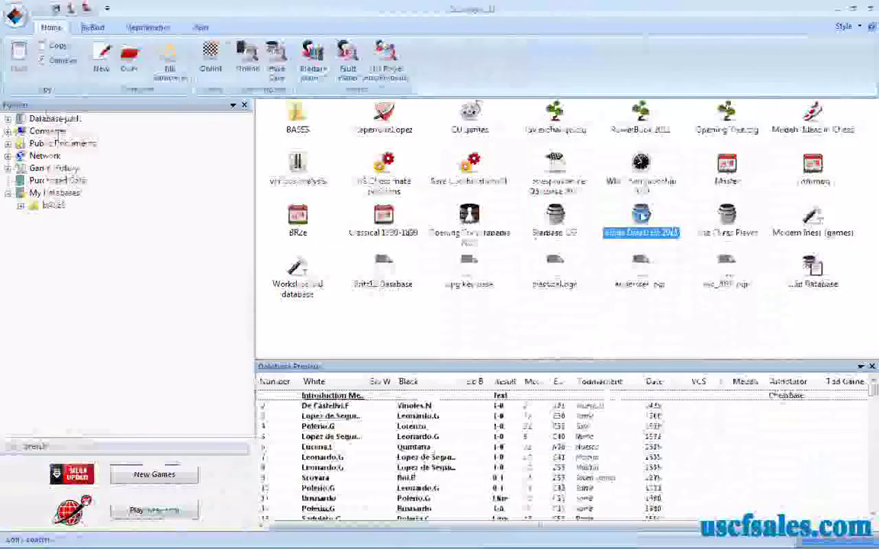
- Reset the medal criteria and search Mega Database 2011 for games that carry the Sacrifice medal
{"action": "key", "text": "ctrl+f"}
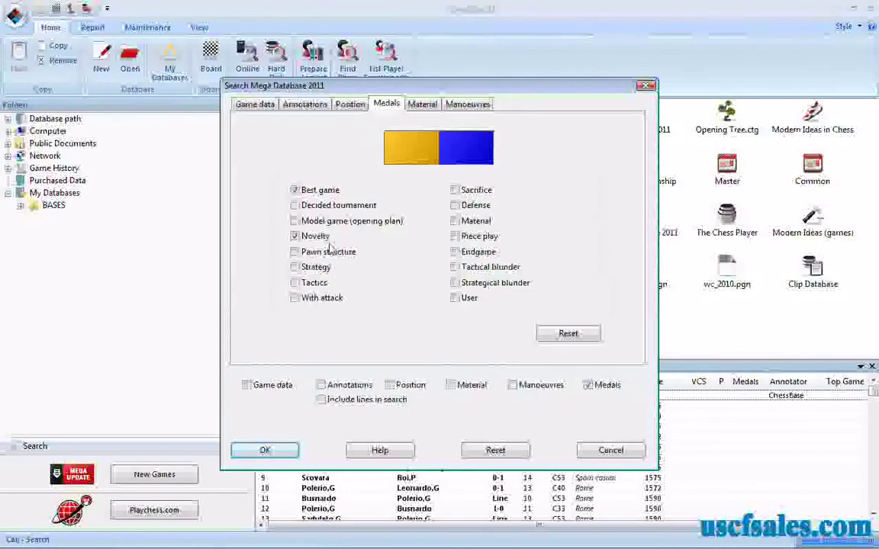
{"action": "left_click", "coordinate": [562, 337]}
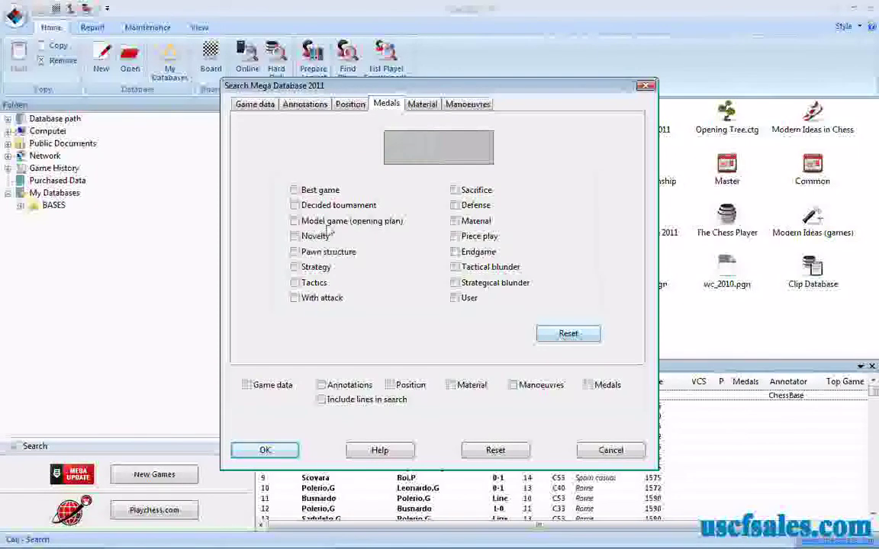
{"action": "left_click", "coordinate": [455, 190]}
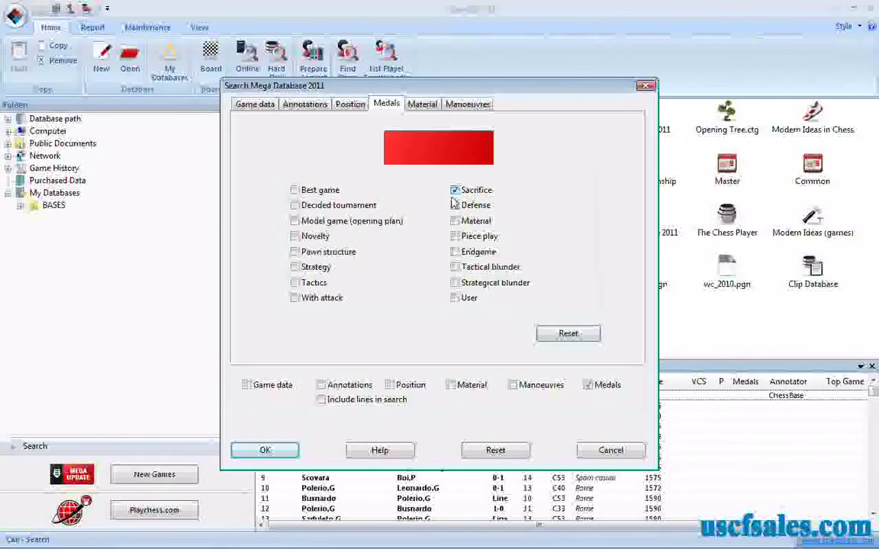
{"action": "left_click", "coordinate": [290, 449]}
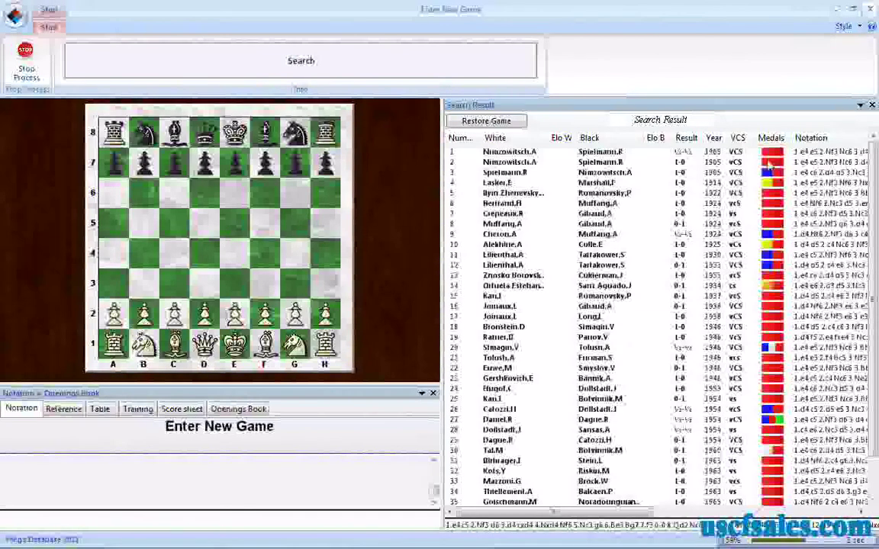
- View game 19, Ratner–Panov, and game 22, Euwe–Smyslov, from the Sacrifice results, closing each game
{"action": "double_click", "coordinate": [524, 339]}
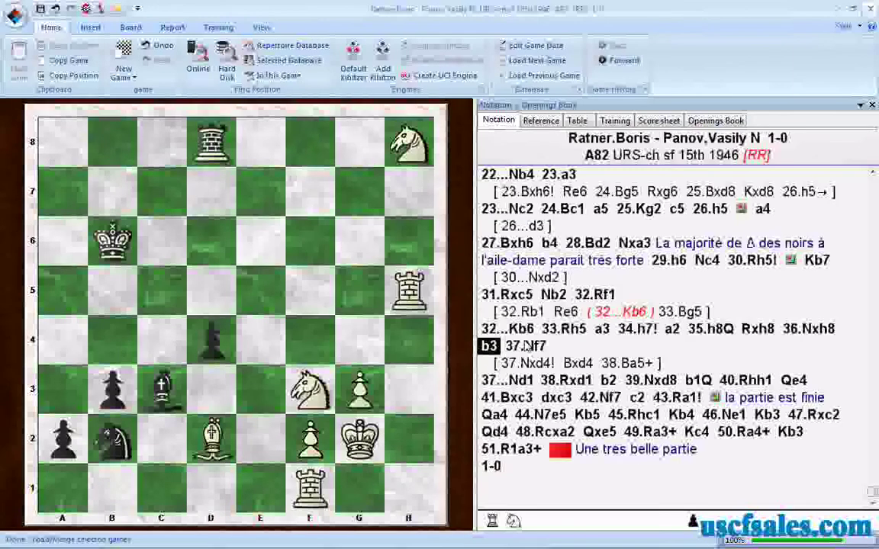
{"action": "left_click", "coordinate": [871, 9]}
{"action": "left_click", "coordinate": [534, 368]}
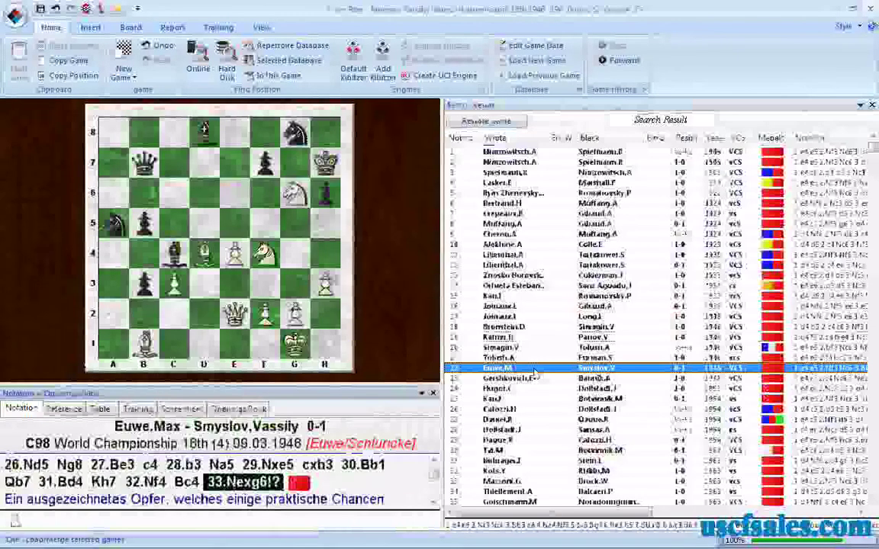
{"action": "double_click", "coordinate": [533, 368]}
{"action": "left_click", "coordinate": [871, 10]}
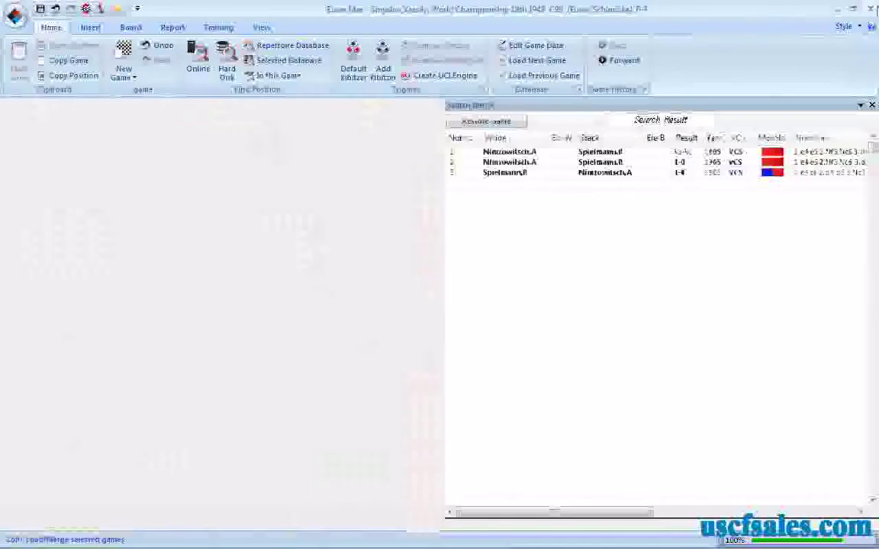